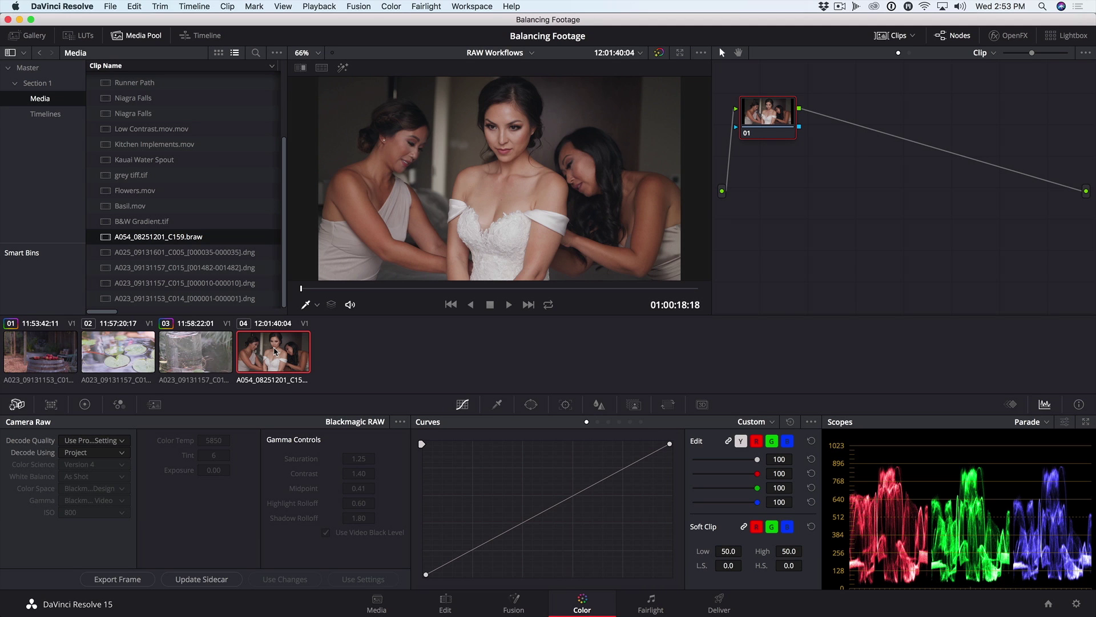
- Import A054_08251201_C159.braw from the Blackmagic RAW folder as clip 04
key("super+i")
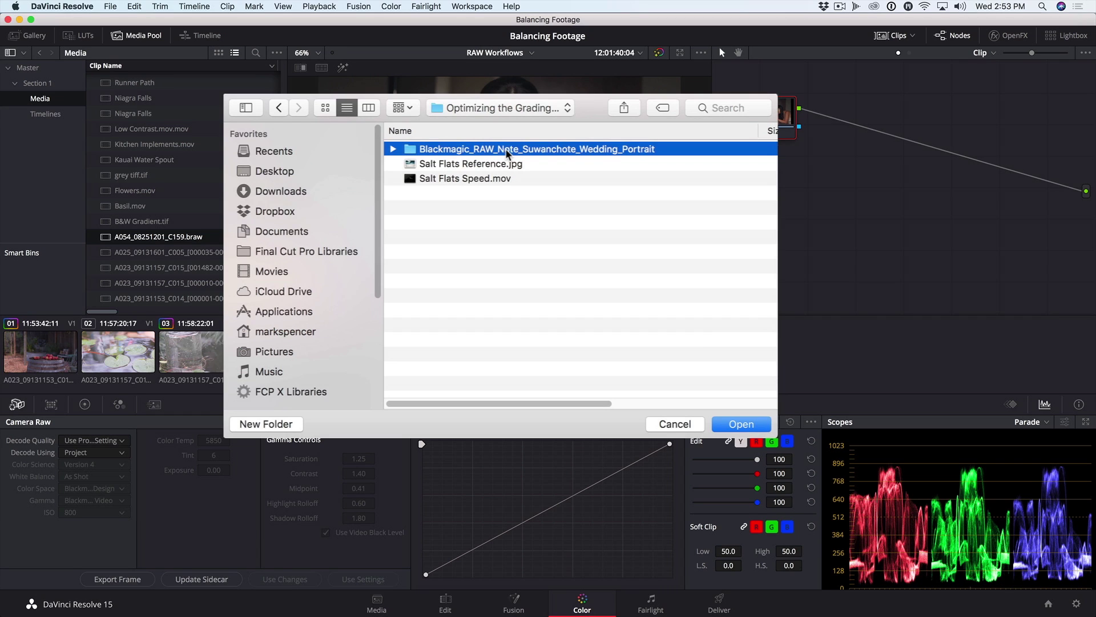
double_click(506, 149)
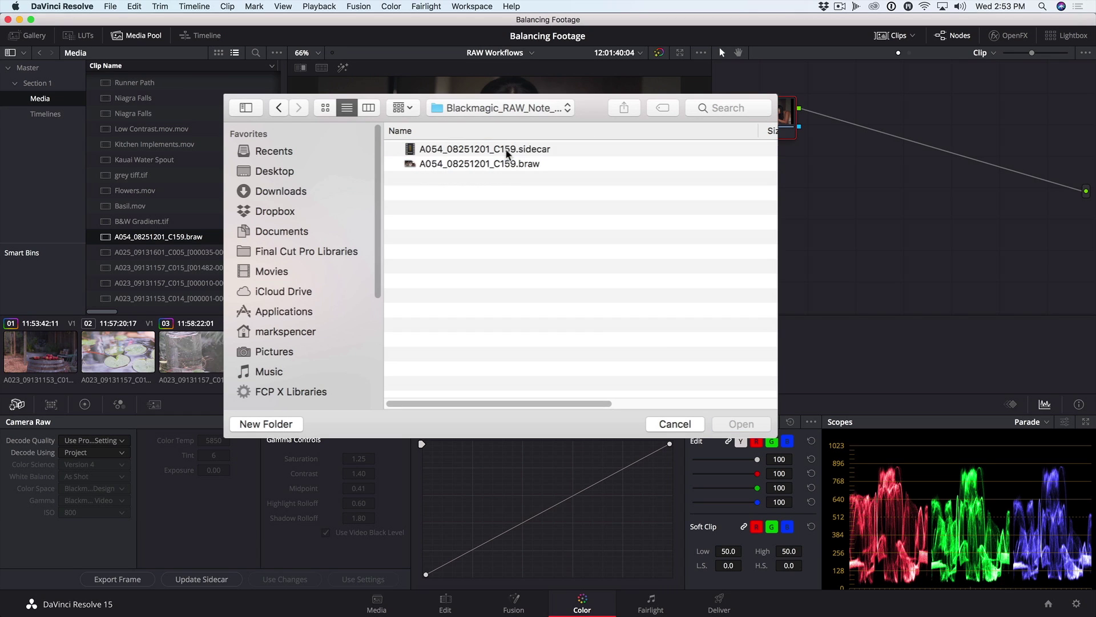
double_click(546, 165)
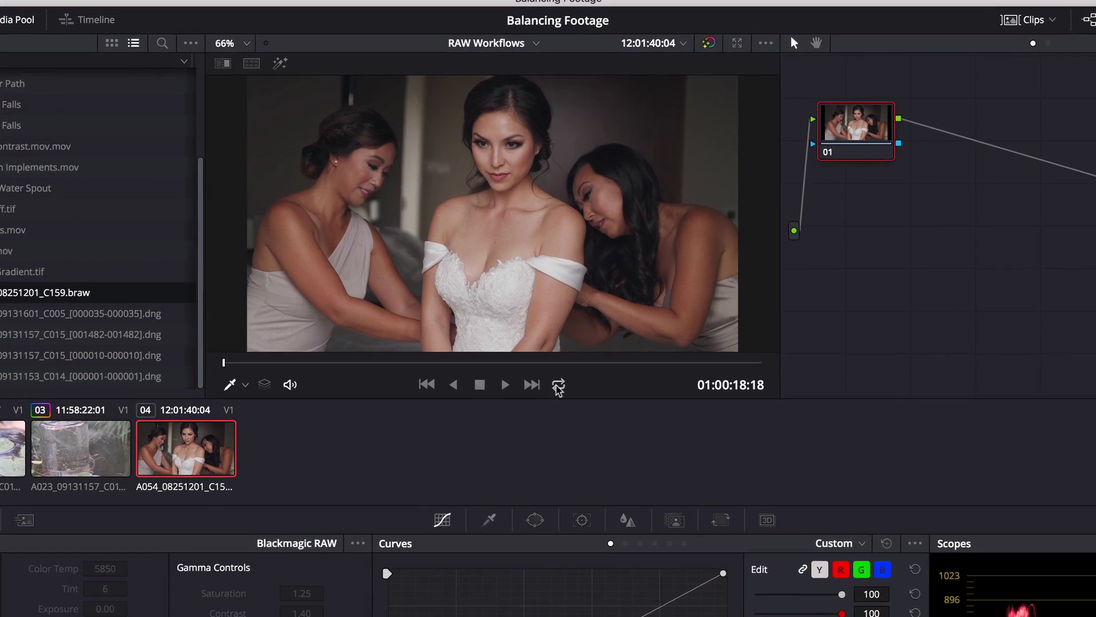
- Turn on loop playback and preview the wedding clip, stopping at 01:00:21:17
left_click(548, 304)
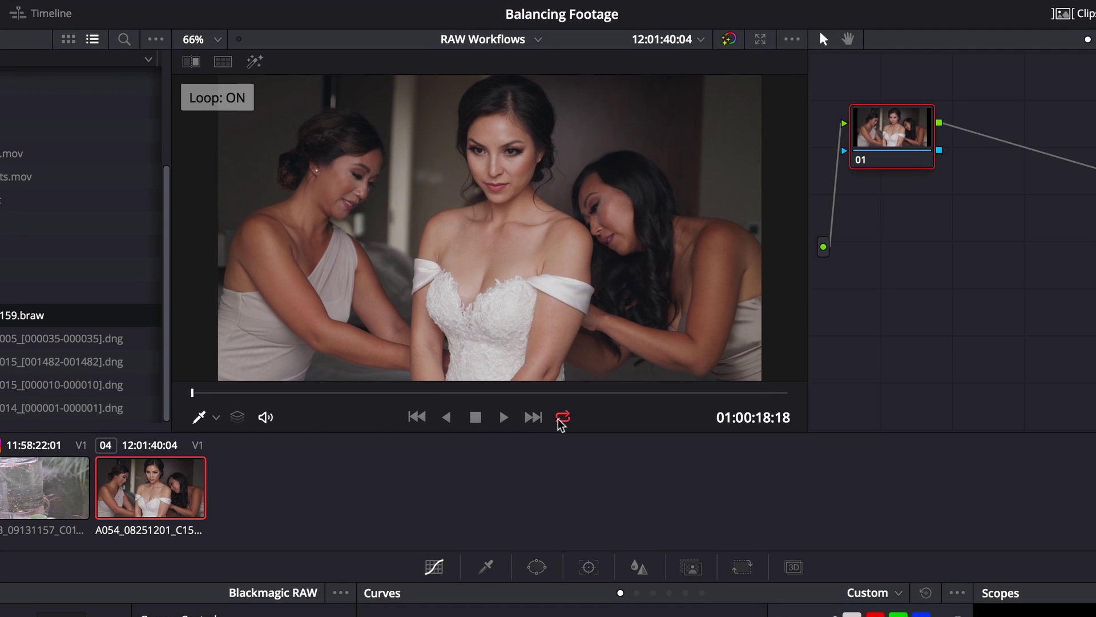
left_click(502, 417)
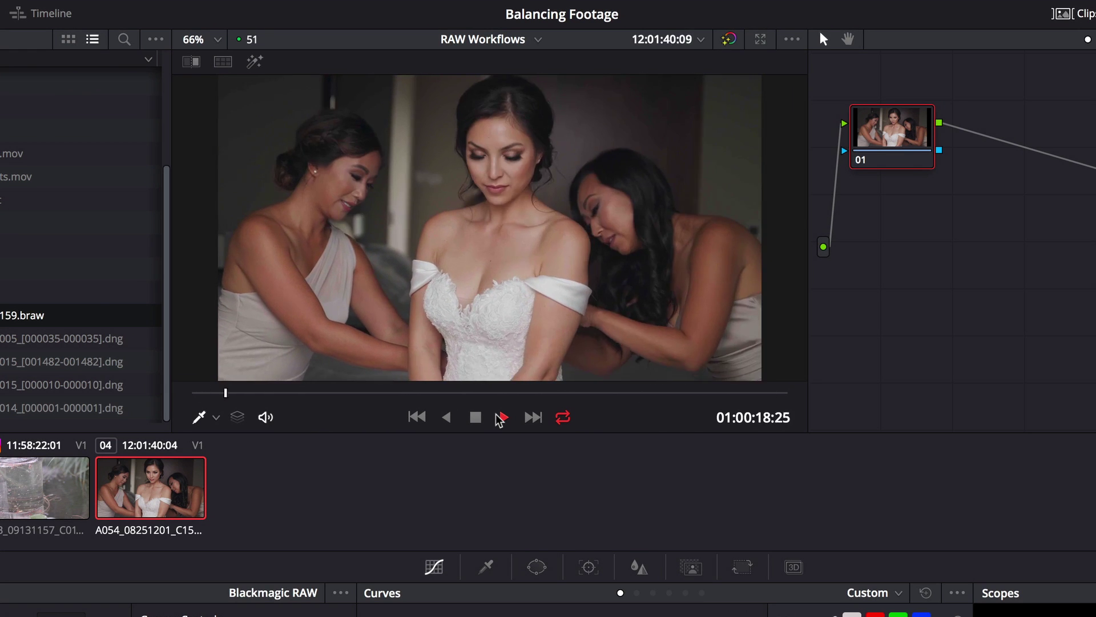
left_click(475, 419)
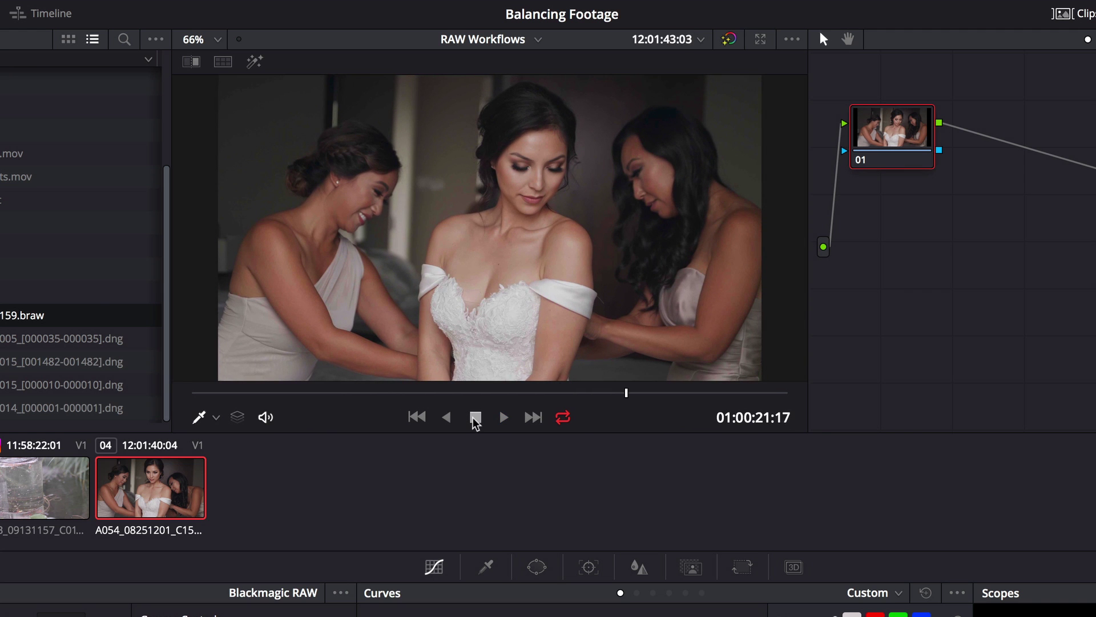
- Open Project Settings and keep DaVinci YRGB as the colour science under Color Management
key("shift+9")
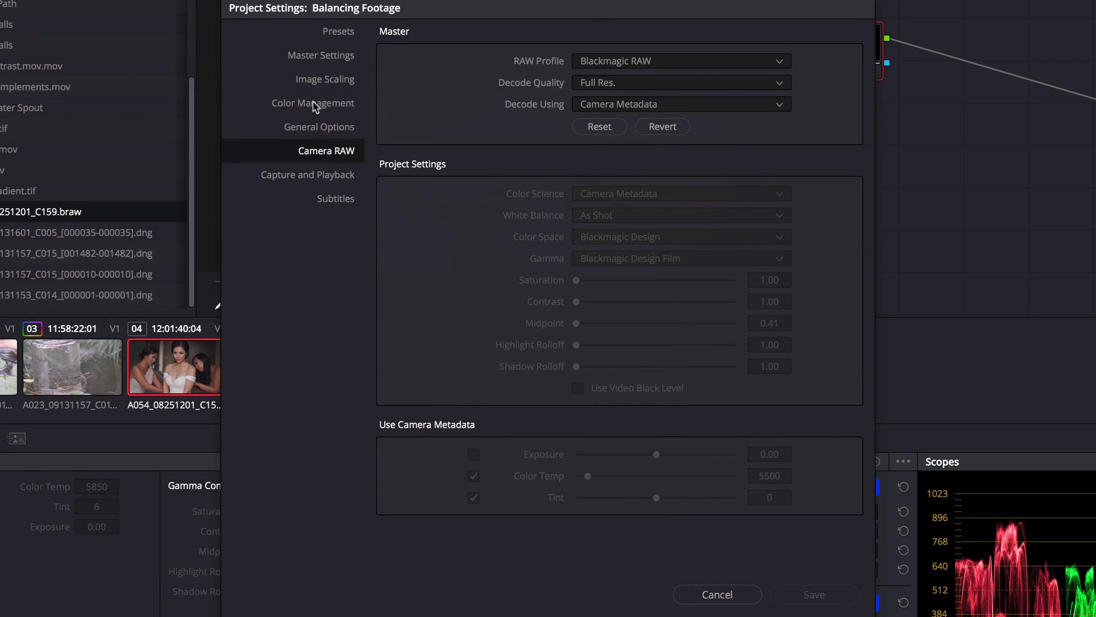
left_click(313, 112)
left_click(793, 61)
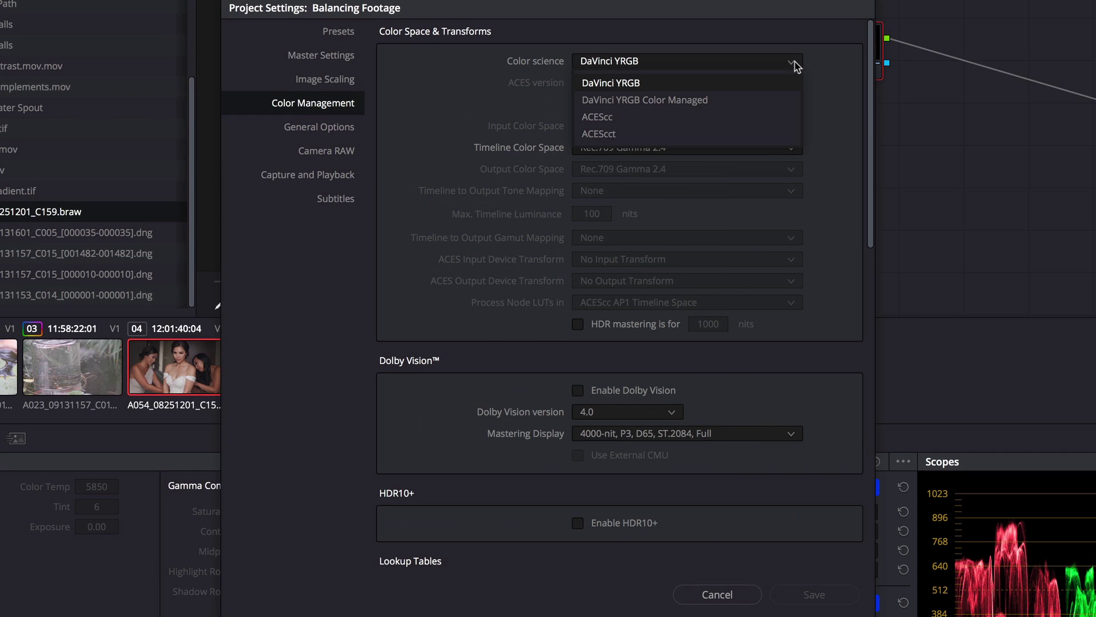
left_click(796, 66)
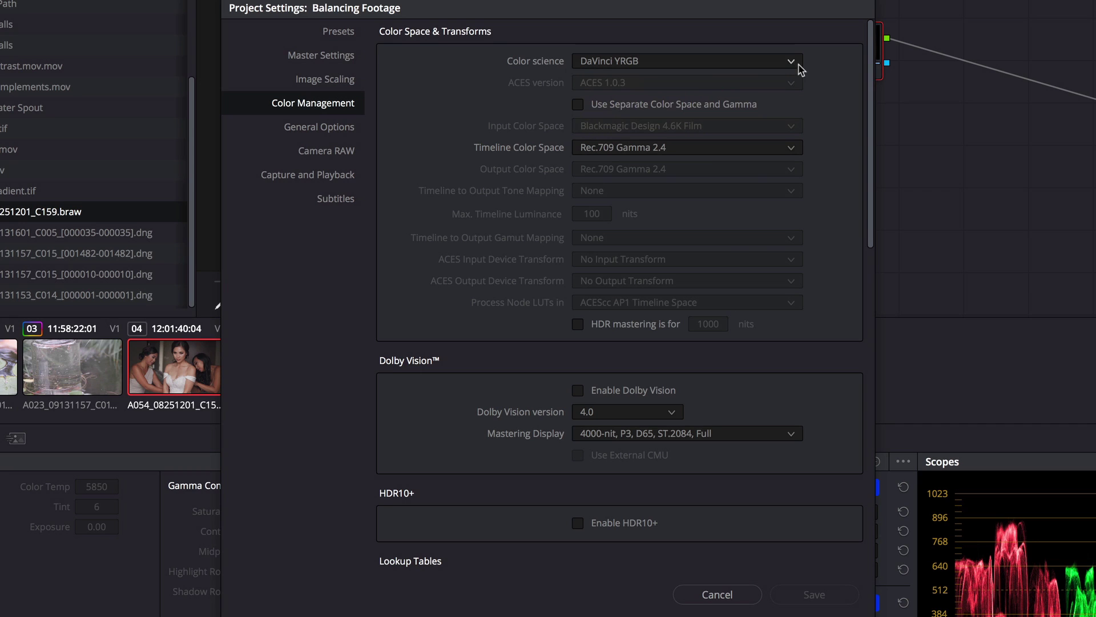
- Keep the Blackmagic RAW profile decoding from Camera Metadata in Camera RAW, and save the settings
left_click(349, 154)
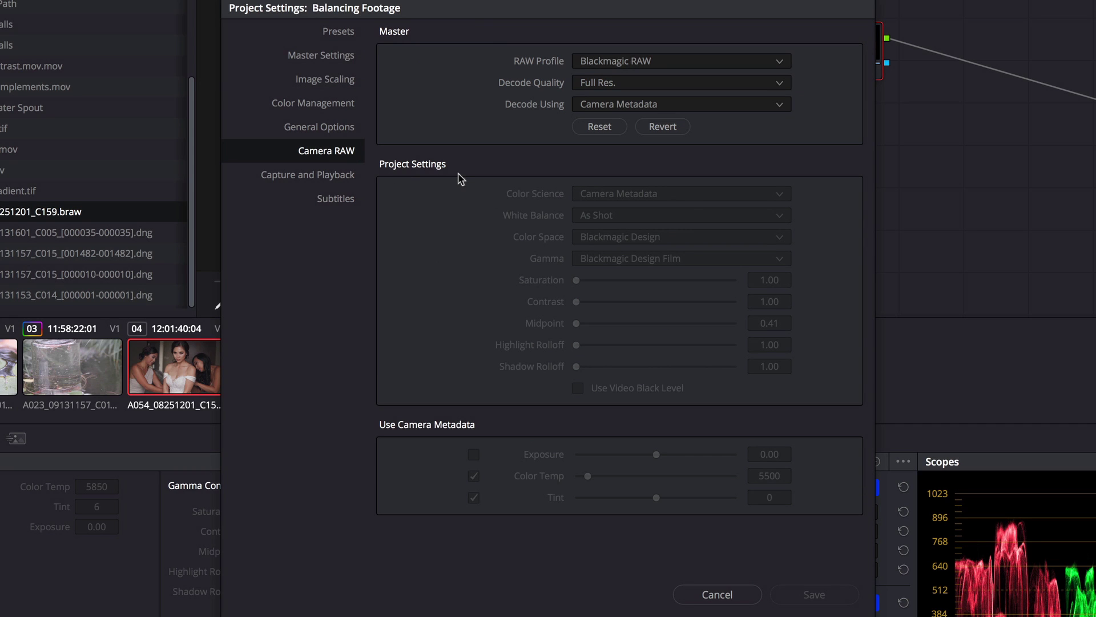
left_click(784, 65)
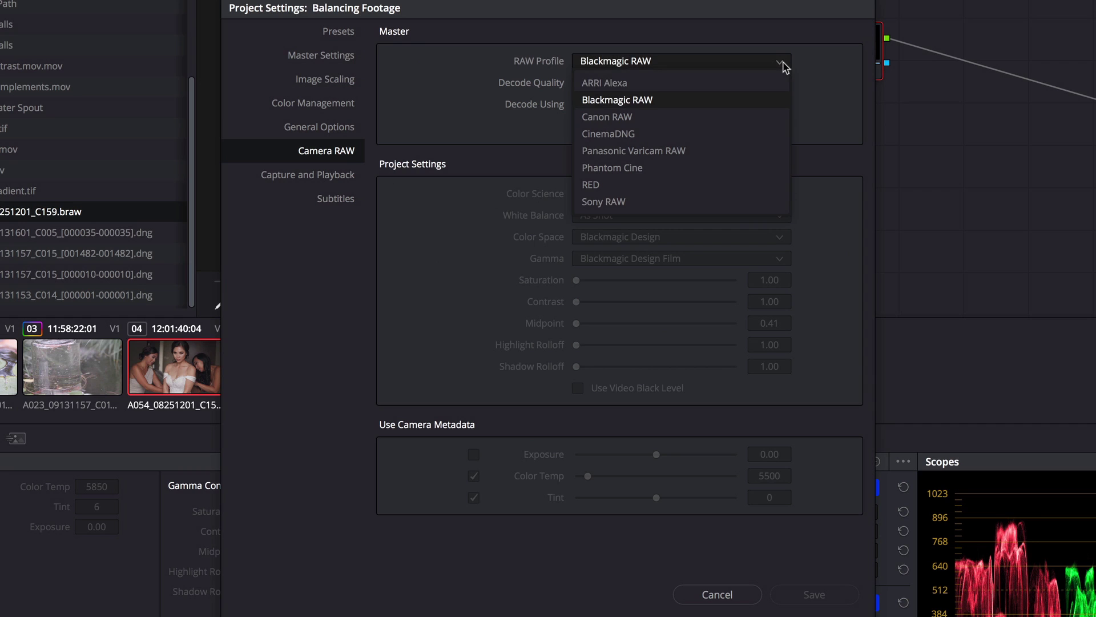
left_click(729, 107)
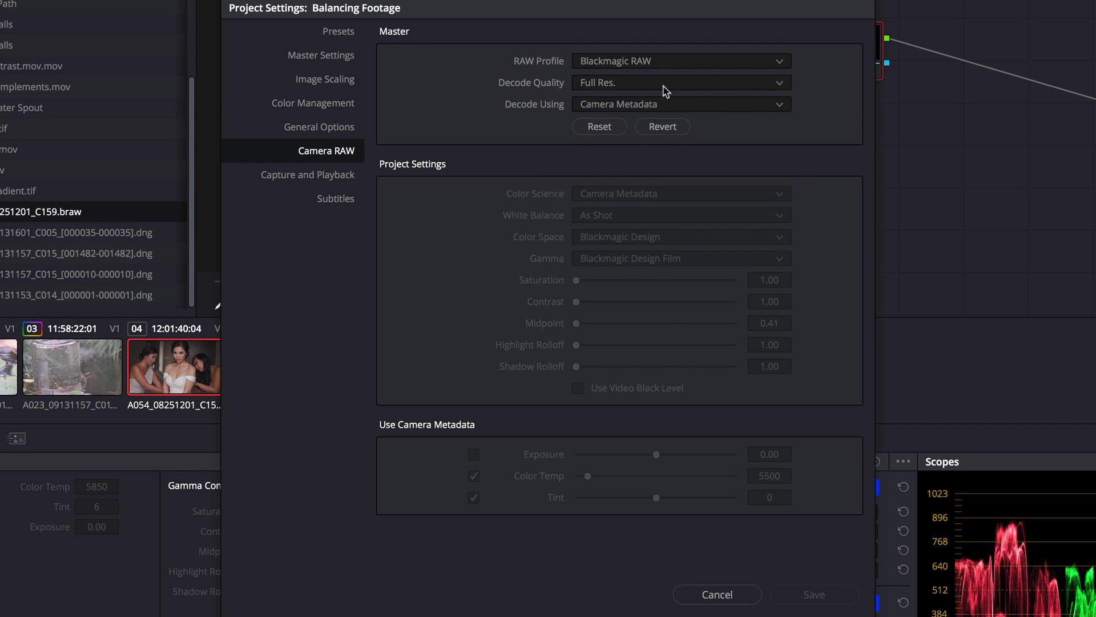
left_click(780, 106)
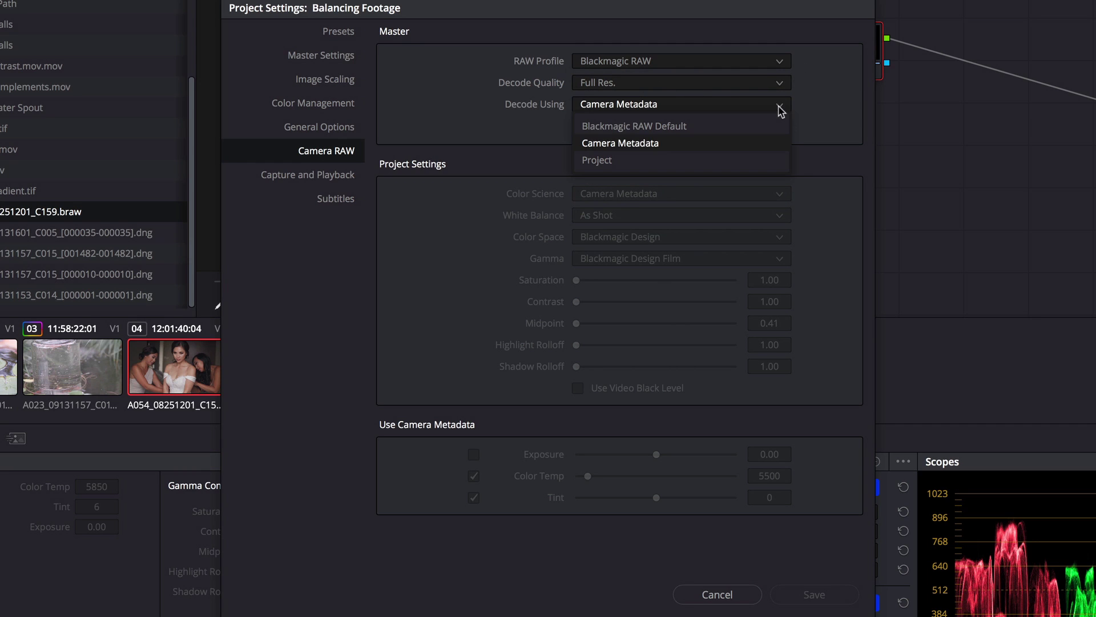
left_click(701, 145)
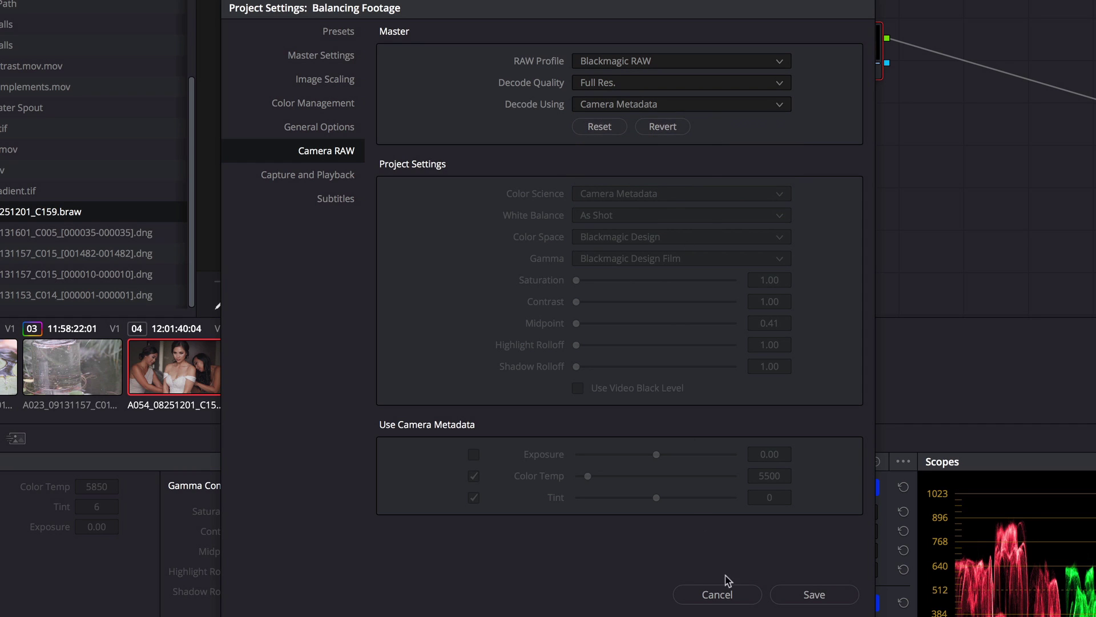
left_click(791, 599)
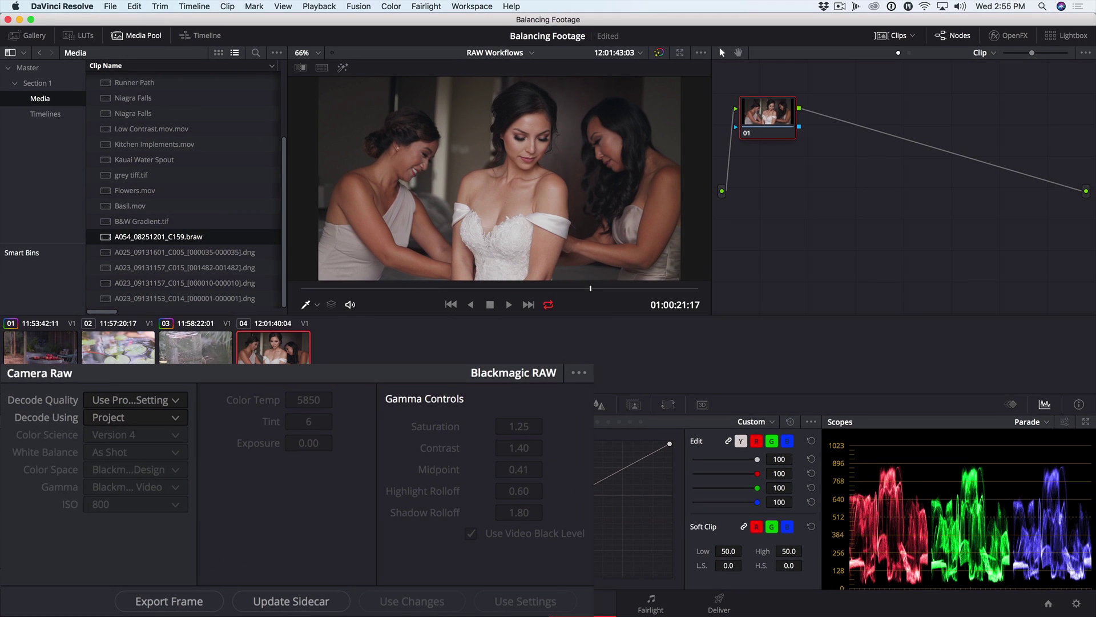
- Try Blackmagic RAW Default decoding, then decode from Camera Metadata (ISO 800, Color Temp 5850, Tint 6)
left_click(176, 419)
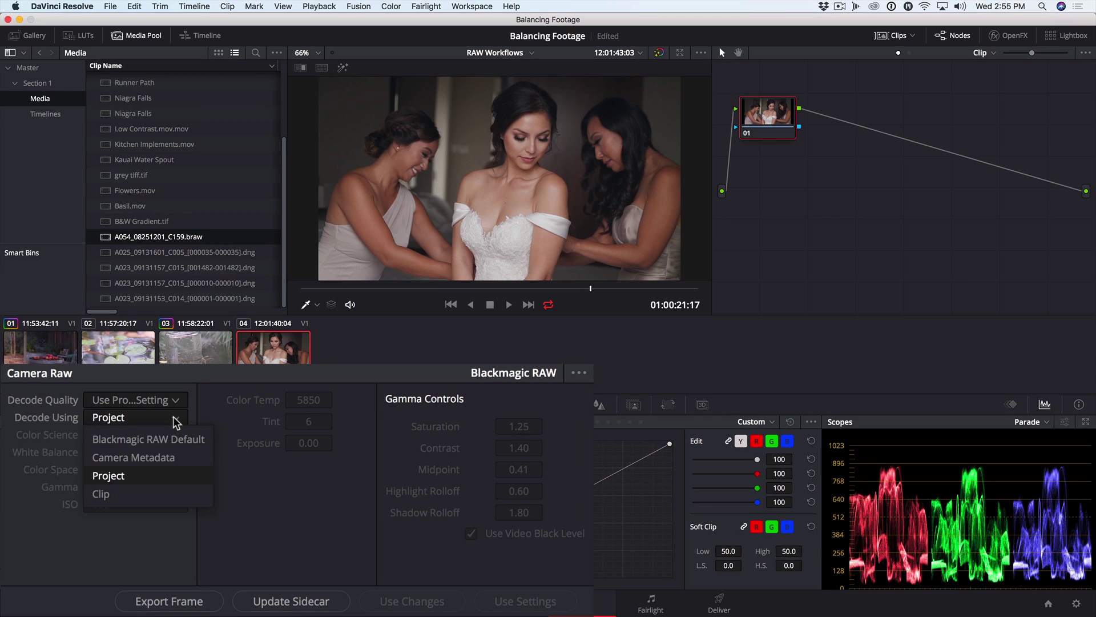
left_click(181, 445)
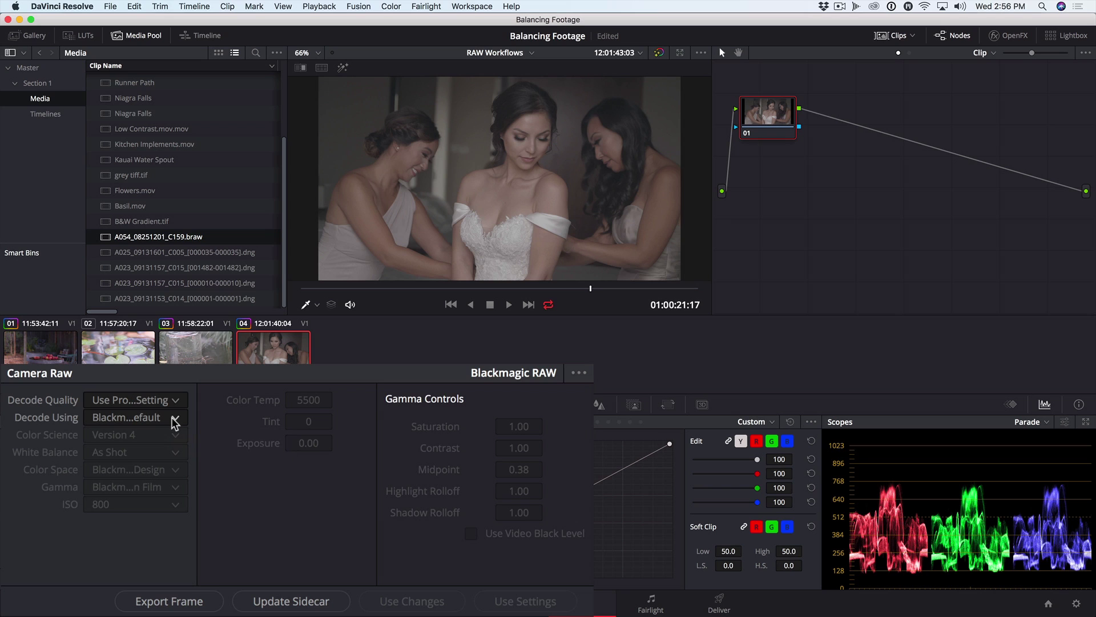
left_click(173, 420)
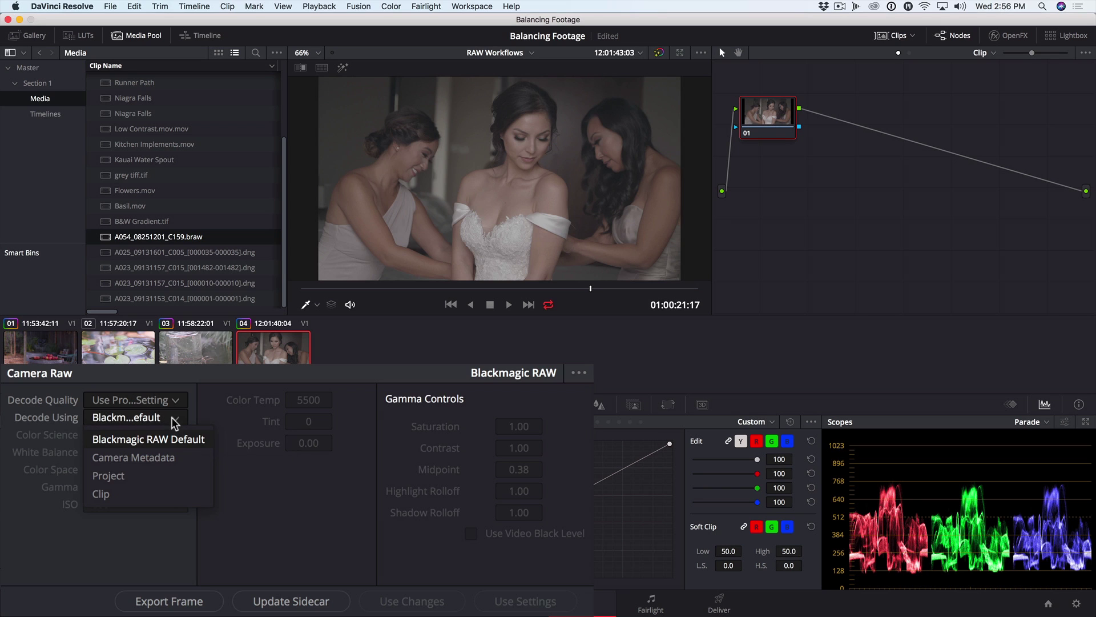
left_click(181, 456)
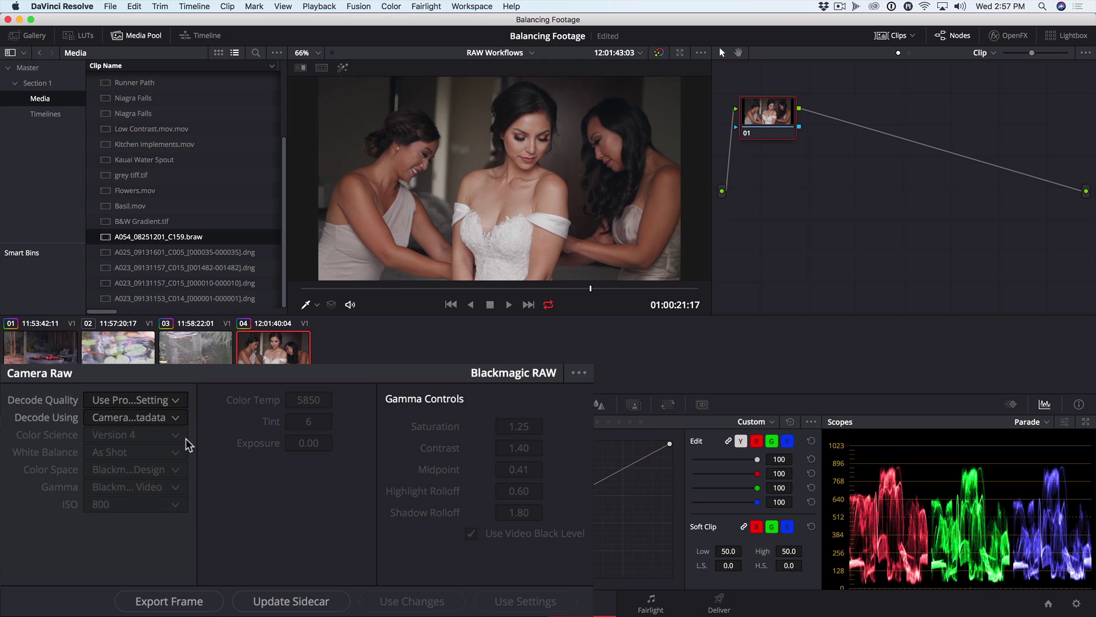
- Decode the clip using Clip settings with Blackmagic Design colour space and Blackmagic Design Film gamma
left_click(175, 418)
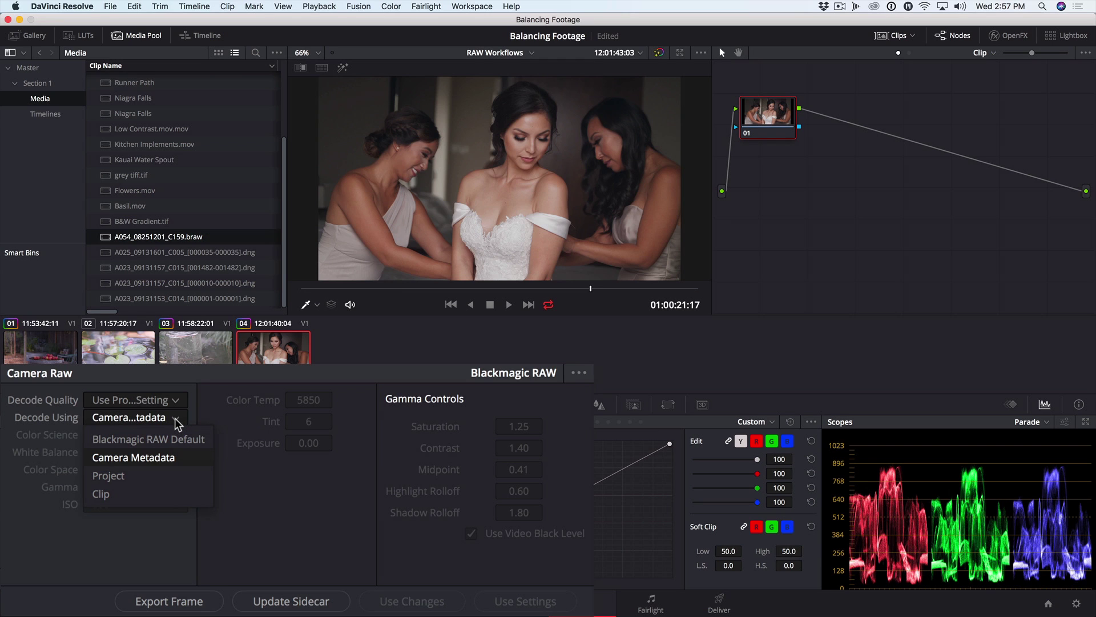
left_click(151, 494)
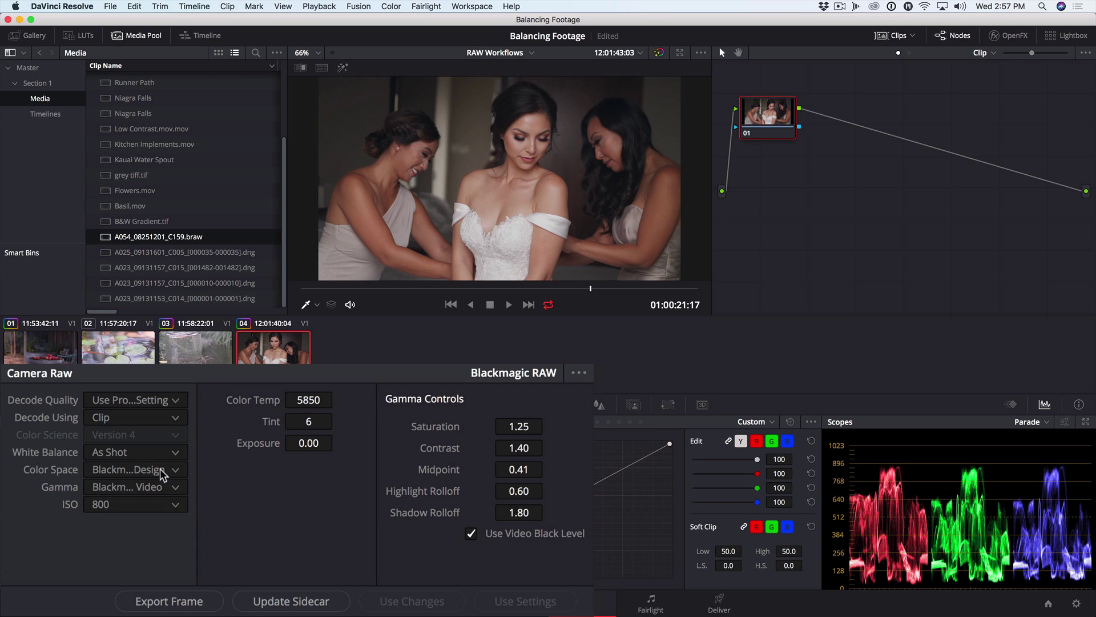
left_click(163, 469)
left_click(157, 471)
left_click(170, 490)
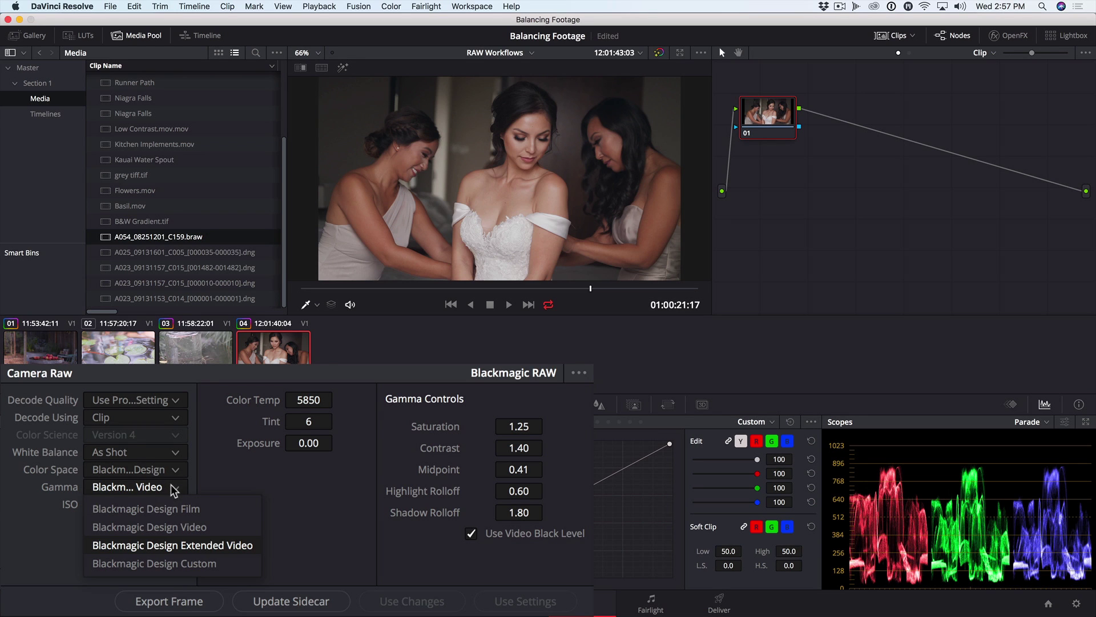
left_click(215, 510)
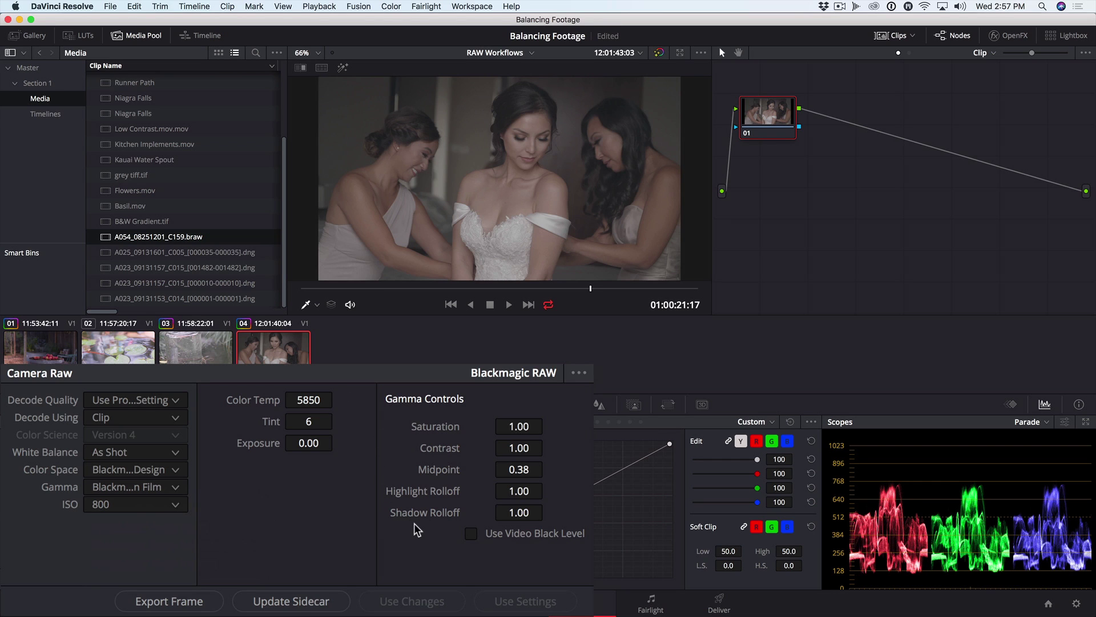
- Compare against clip 03, toggle Use Video Black Level, and set gamma to Blackmagic Design Video
left_click(191, 354)
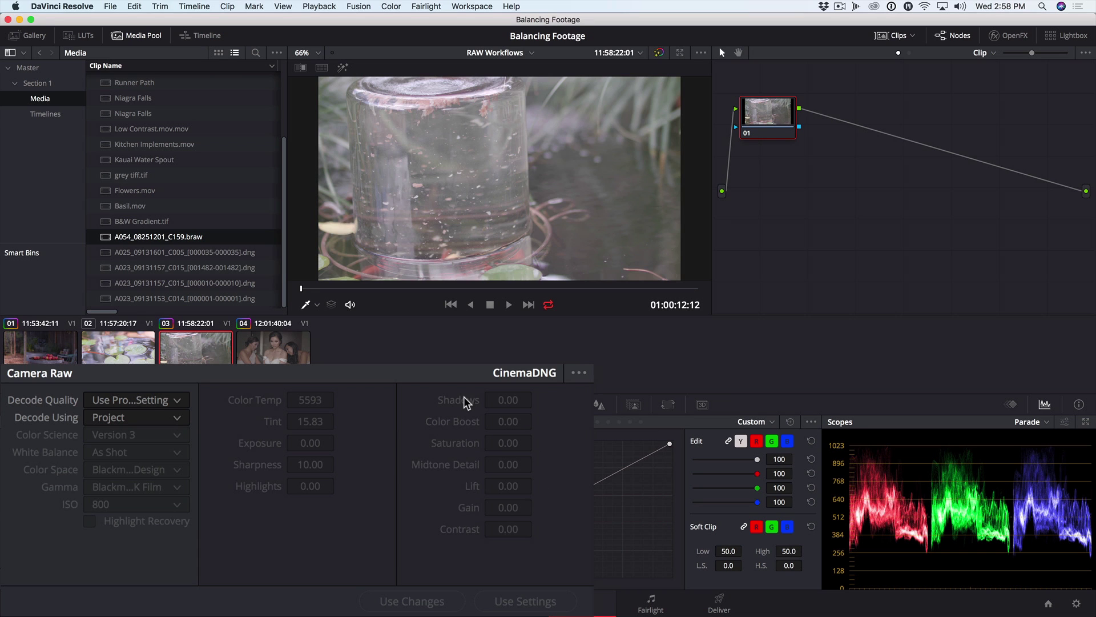
left_click(278, 356)
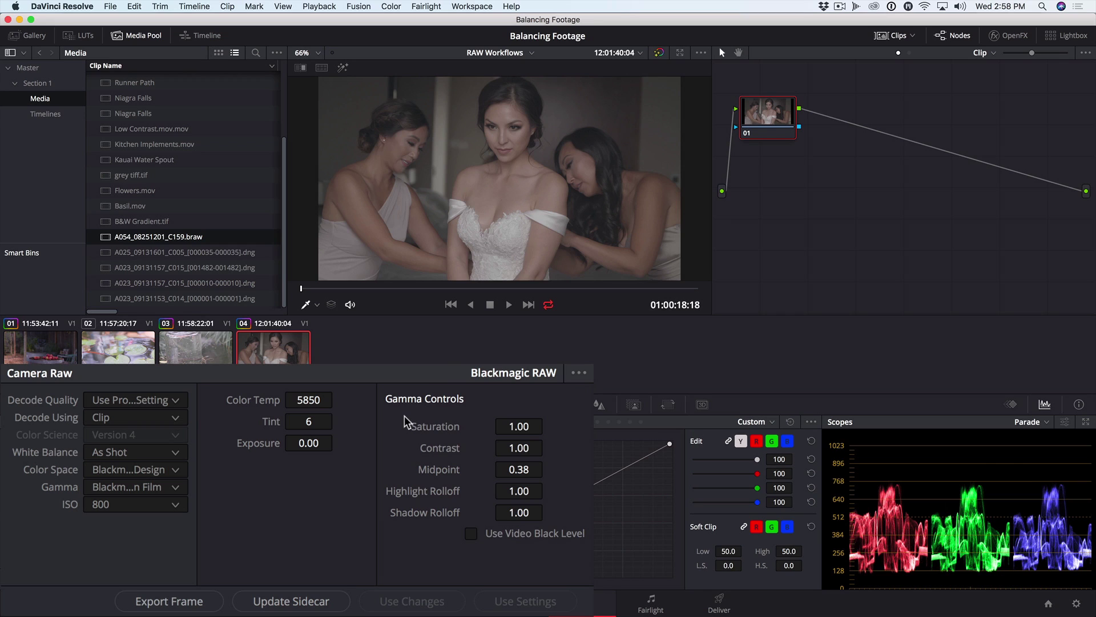
left_click(470, 534)
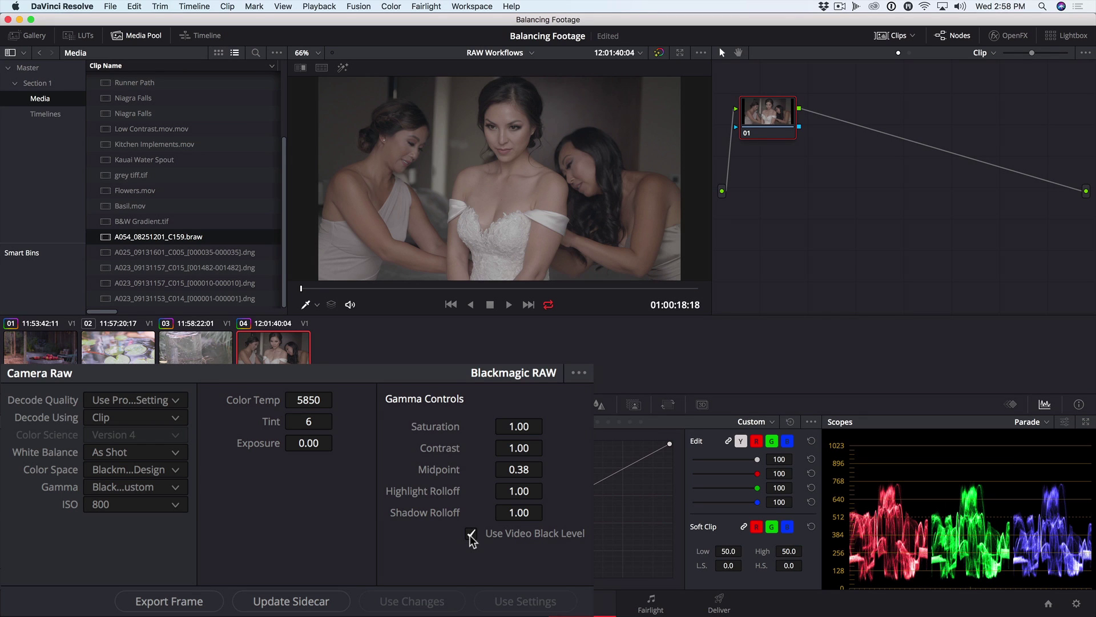
left_click(470, 533)
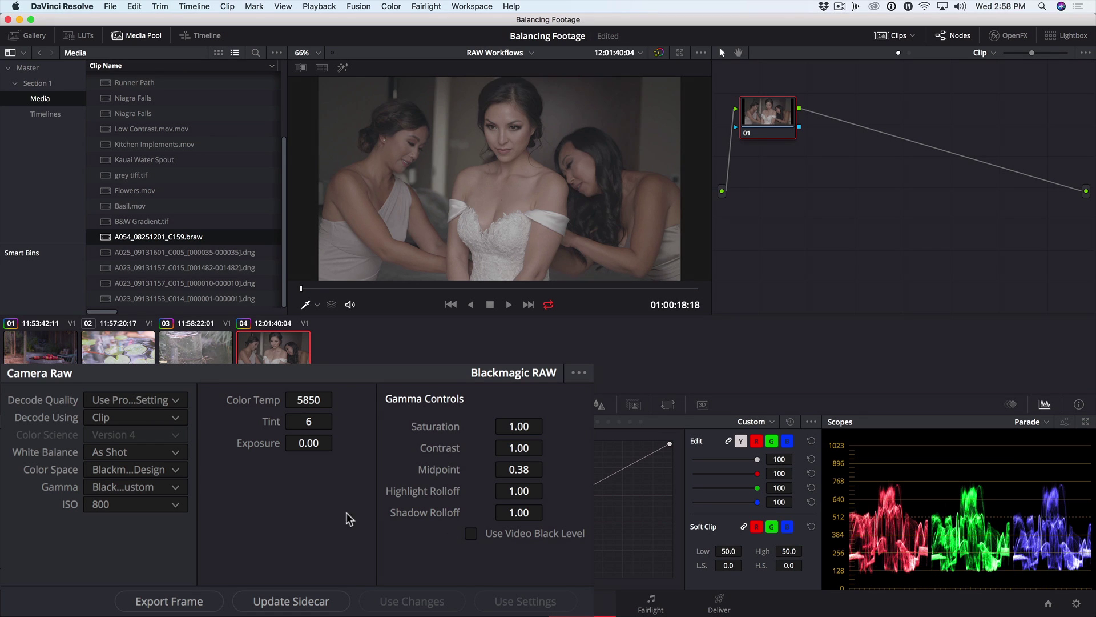
left_click(175, 487)
left_click(224, 525)
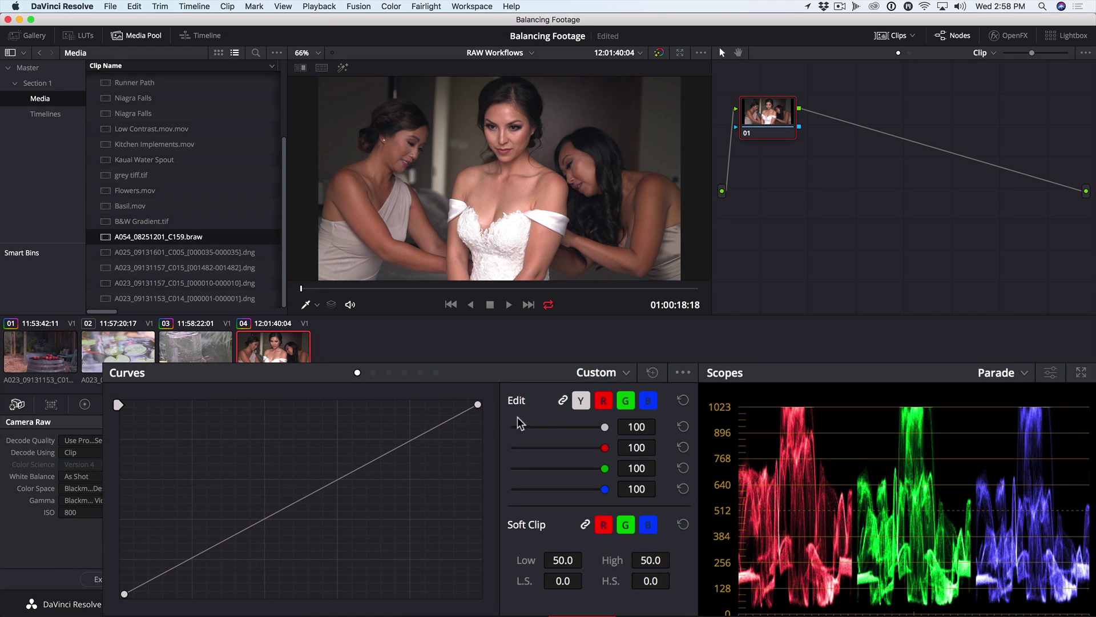
mouse_move(478, 404)
left_mouse_down()
mouse_move(496, 452)
mouse_move(489, 421)
left_mouse_up()
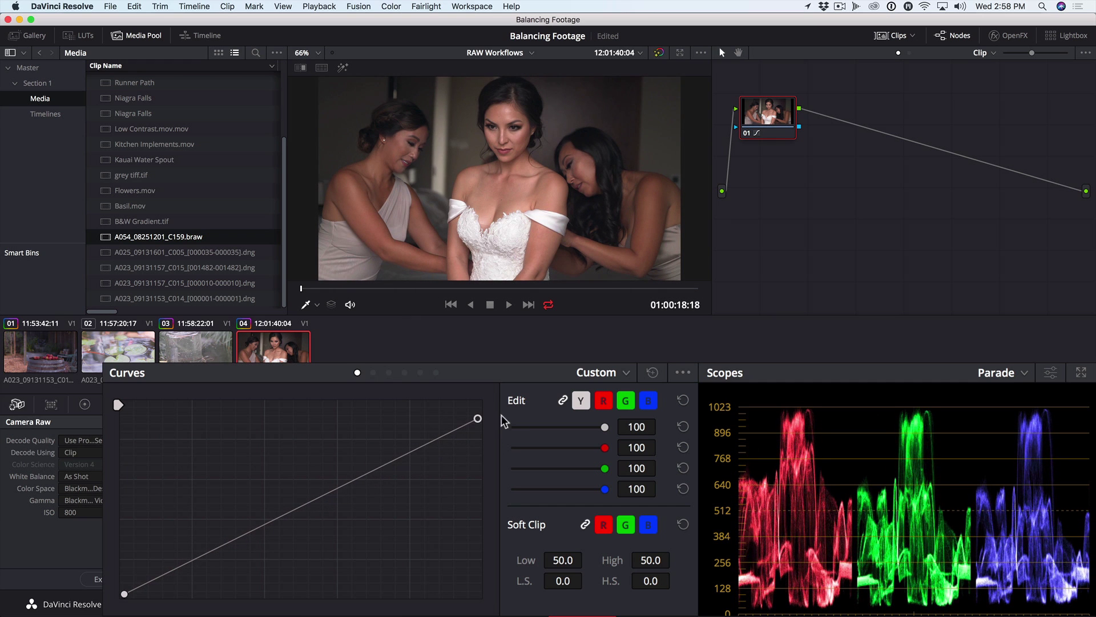
left_click(652, 373)
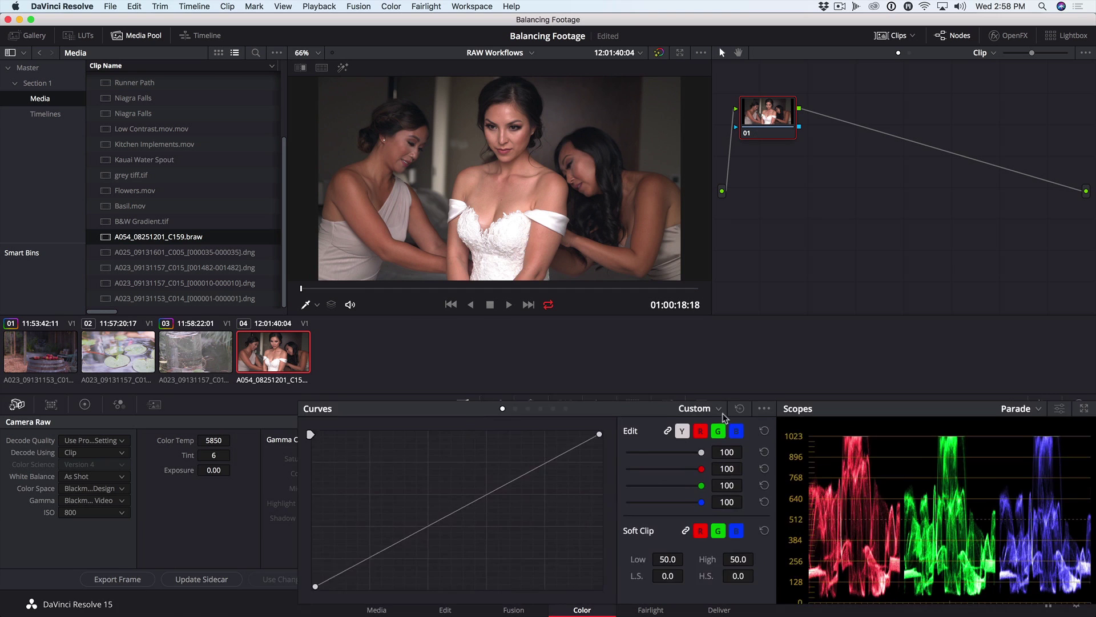
- Change the wedding clip's gamma from Blackmagic Design Video to Blackmagic Design Extended Video
left_click(121, 500)
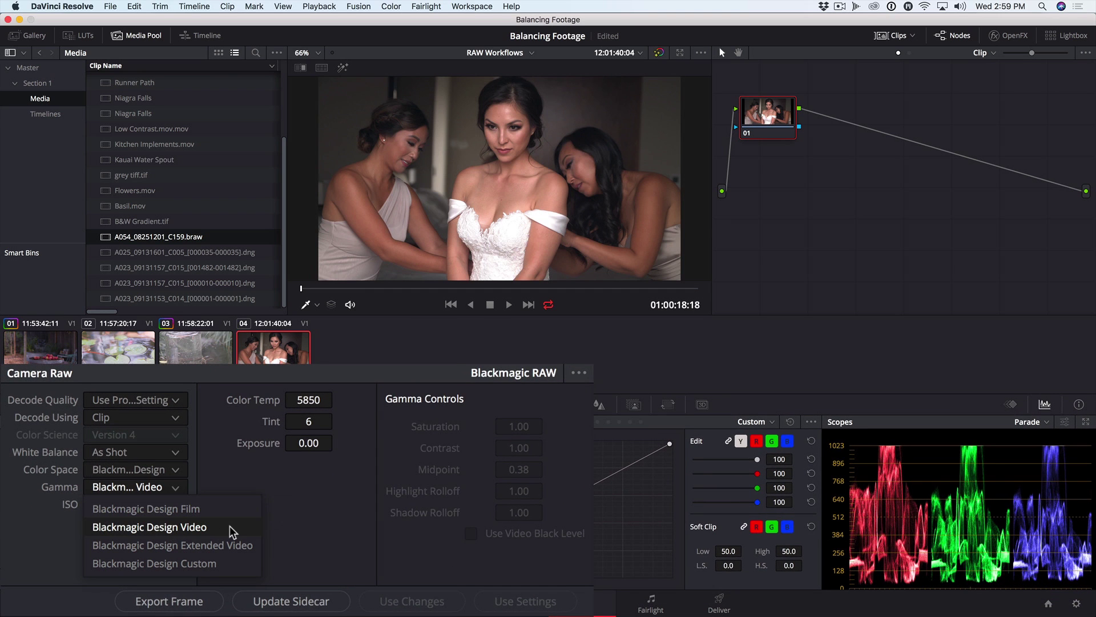
left_click(267, 524)
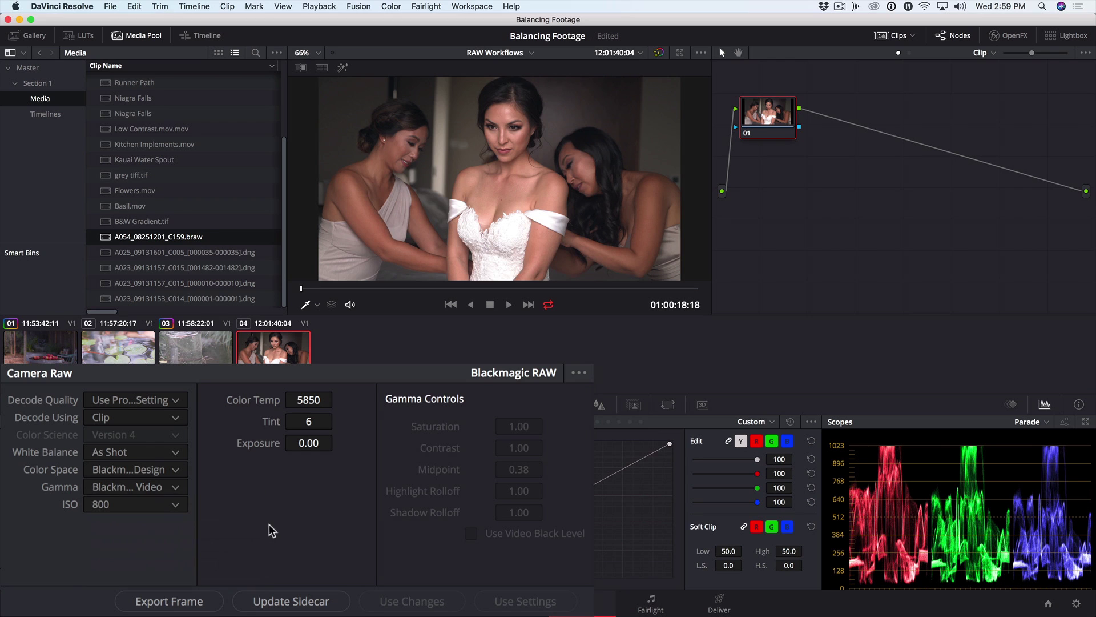
left_click(173, 487)
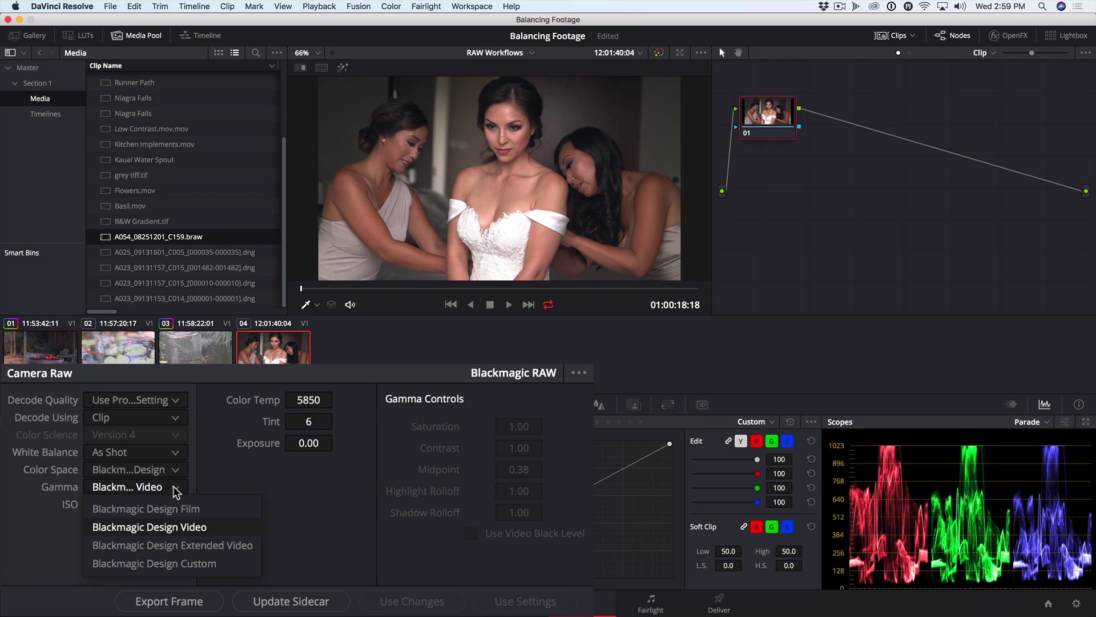
left_click(240, 545)
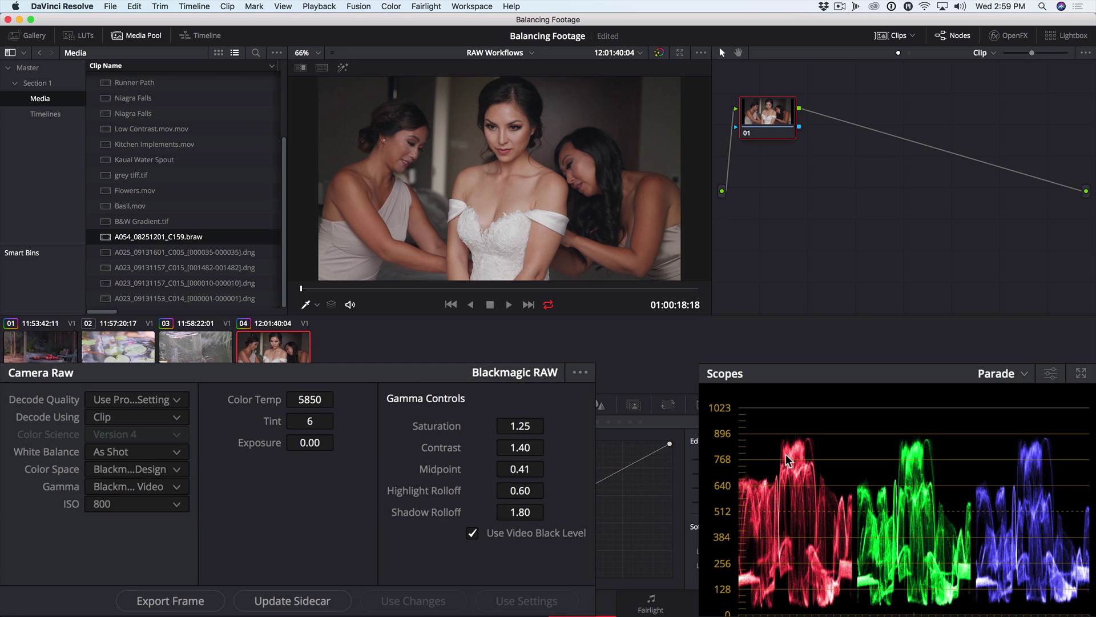
left_click(176, 505)
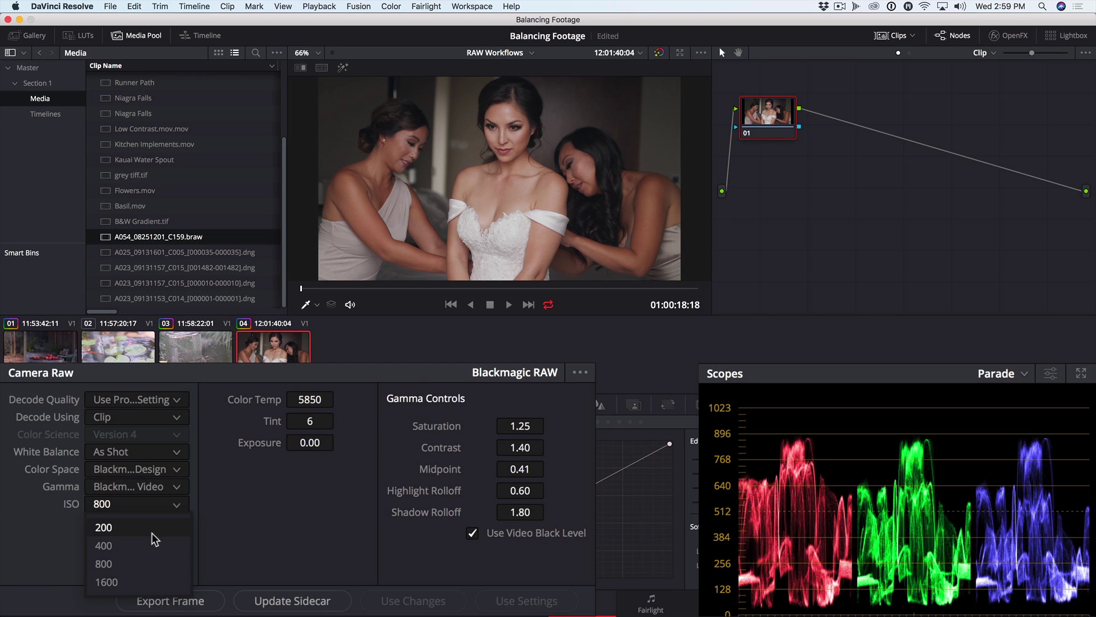
left_click(151, 544)
left_click(175, 506)
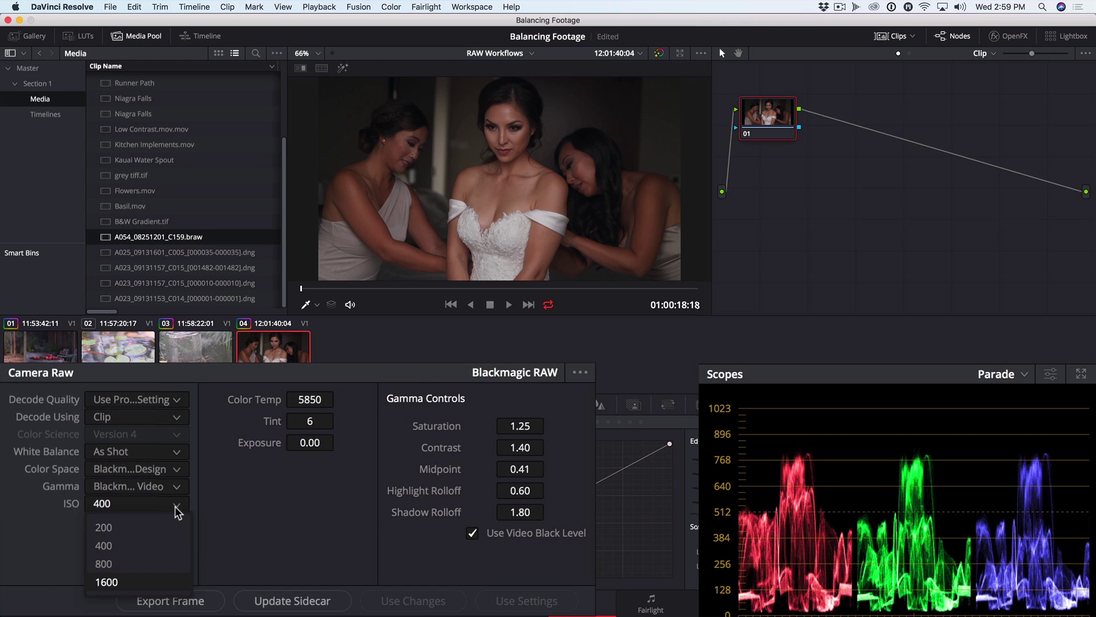
left_click(146, 555)
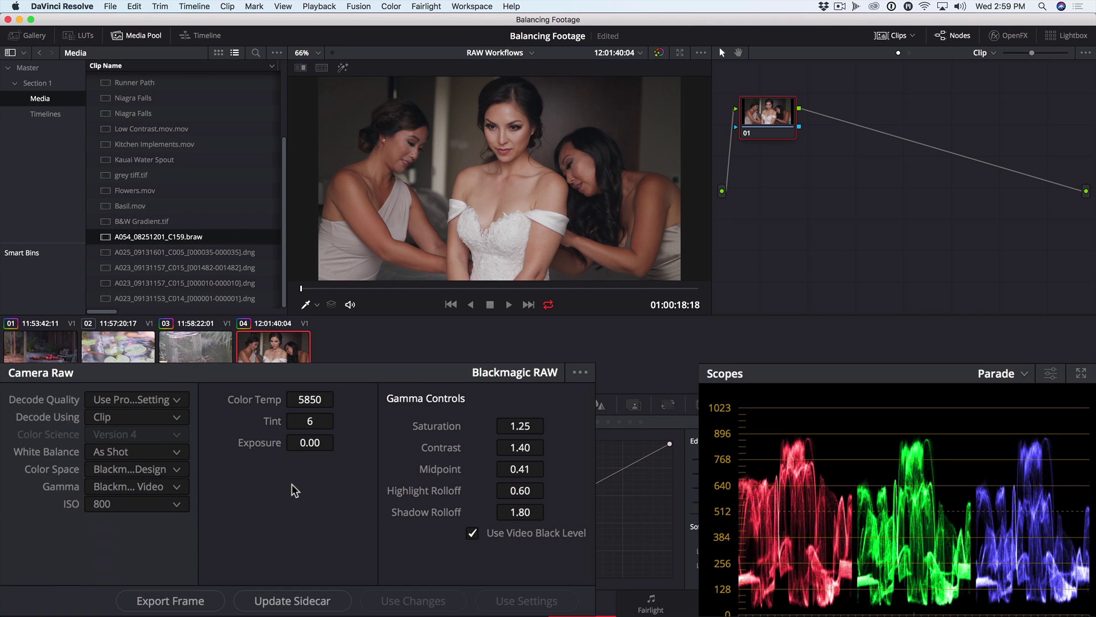